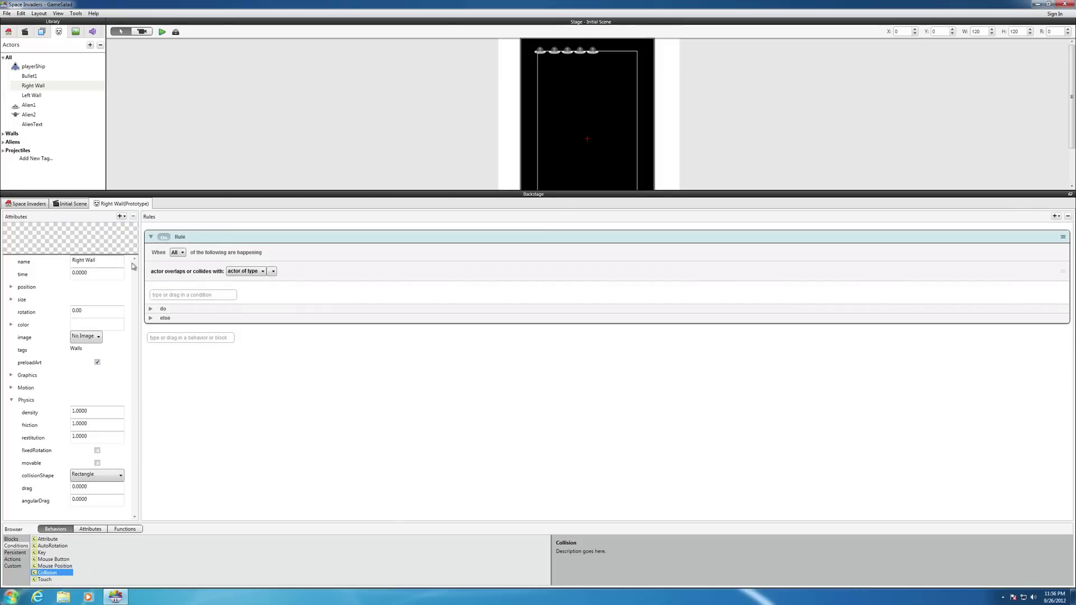
Set the Right Wall rule's collision condition to detect any actor with the tag Aliens.
left_click(261, 274)
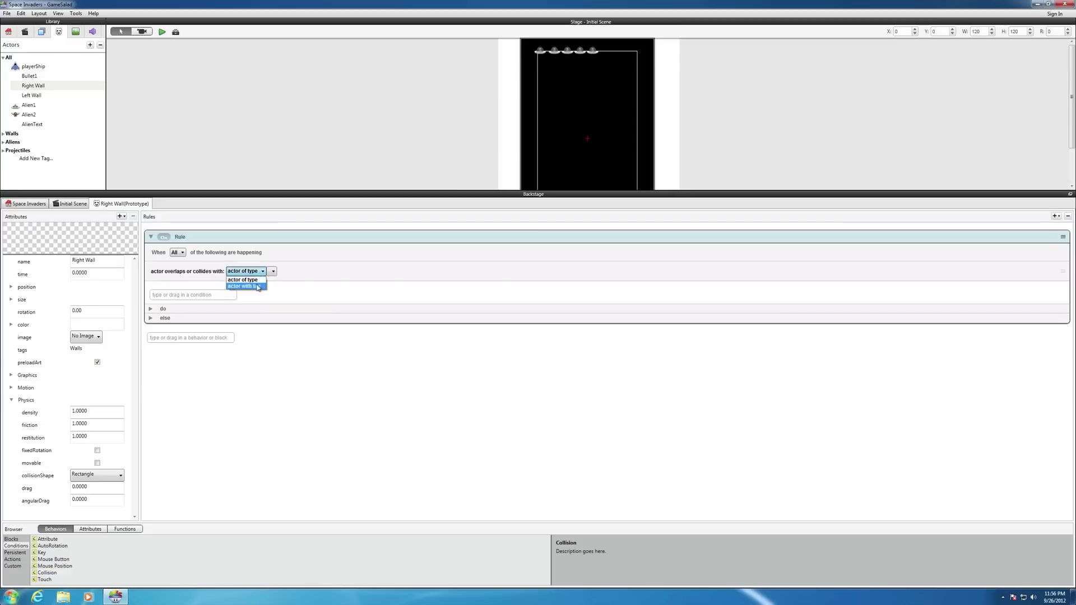
left_click(258, 287)
left_click(275, 273)
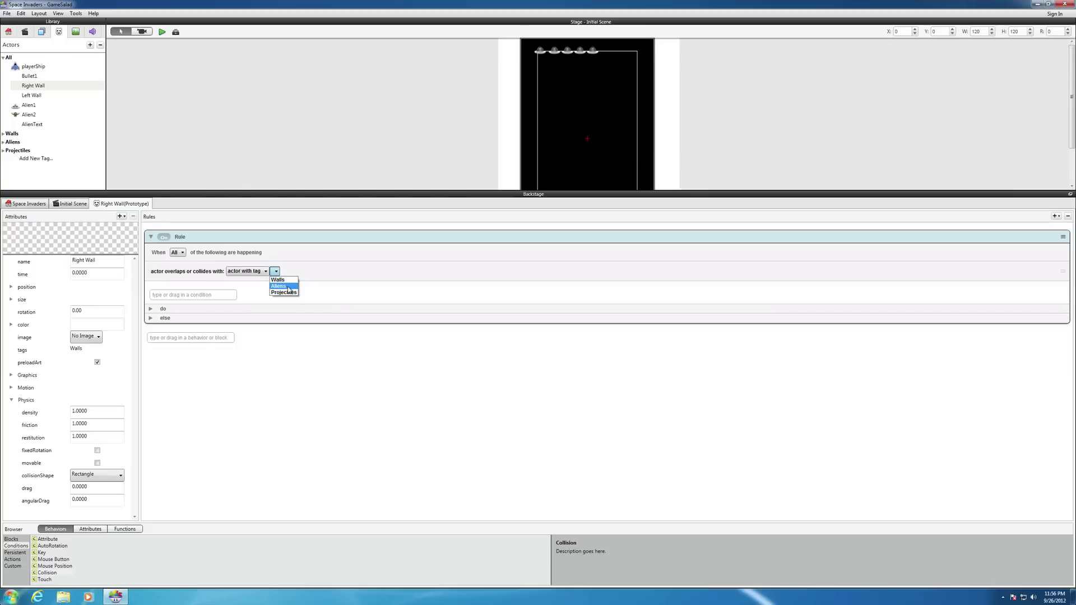
left_click(289, 287)
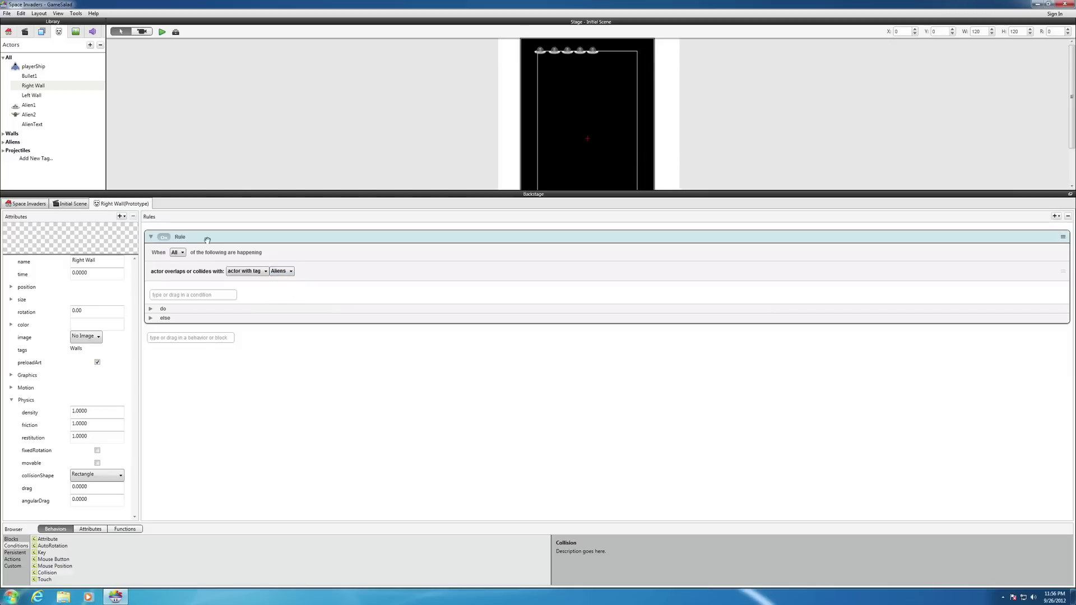
Check which actors belong to the Walls and Aliens tags.
left_click(4, 135)
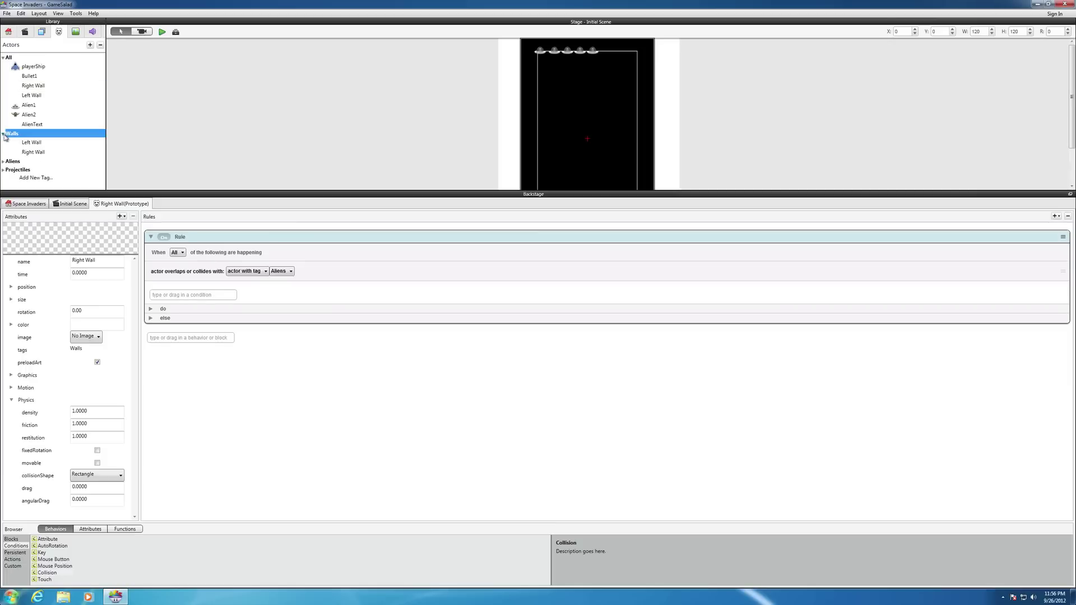
left_click(4, 135)
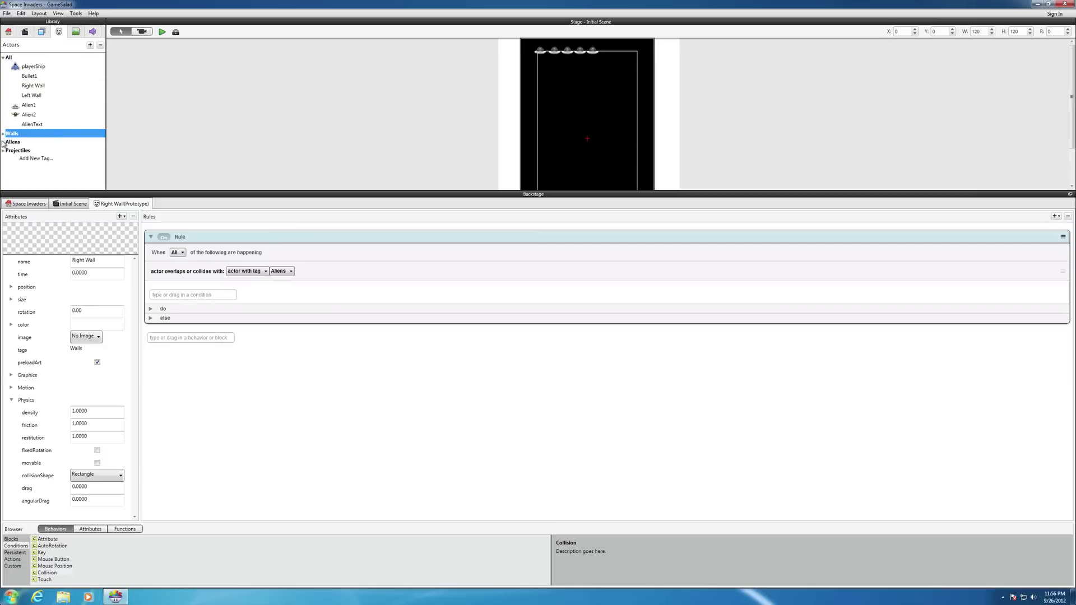
left_click(3, 142)
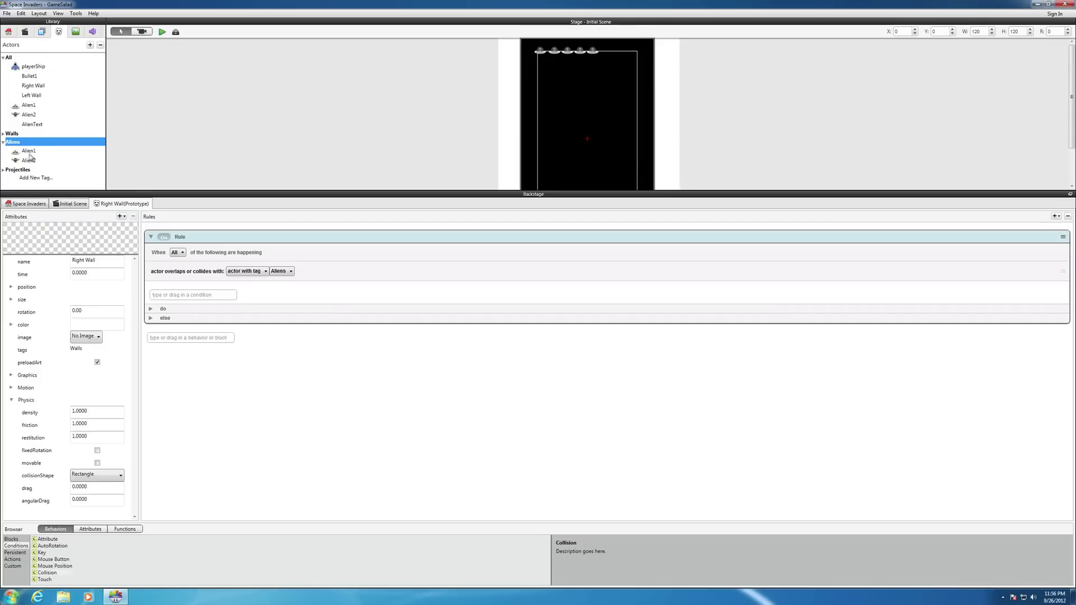
left_click(4, 143)
Add a Change Attribute action to the do section of the collision rule.
left_click(16, 554)
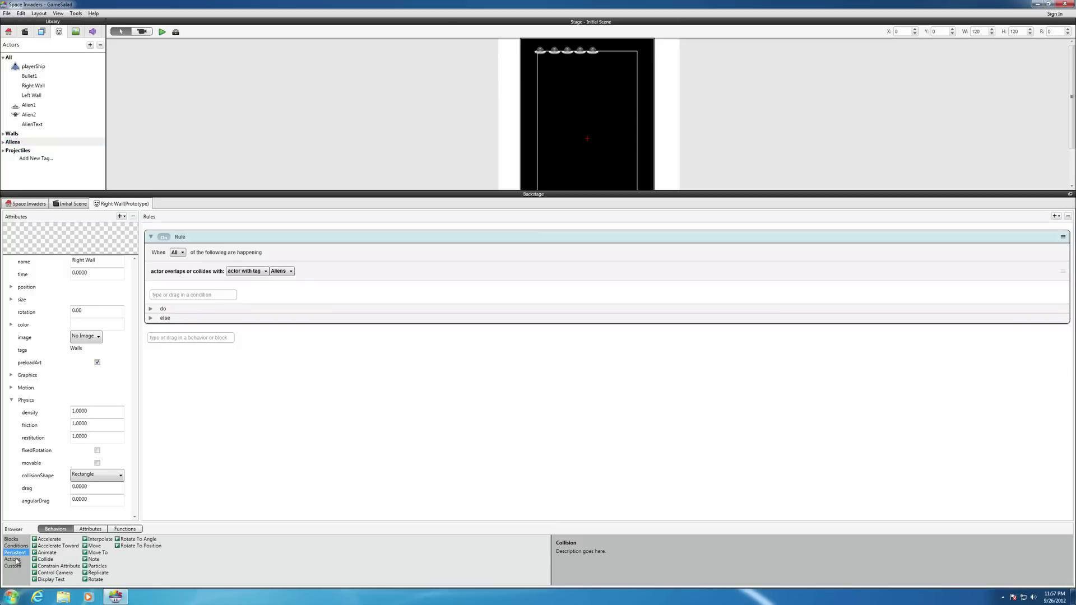
left_click(17, 560)
left_click_drag(40, 542, 175, 312)
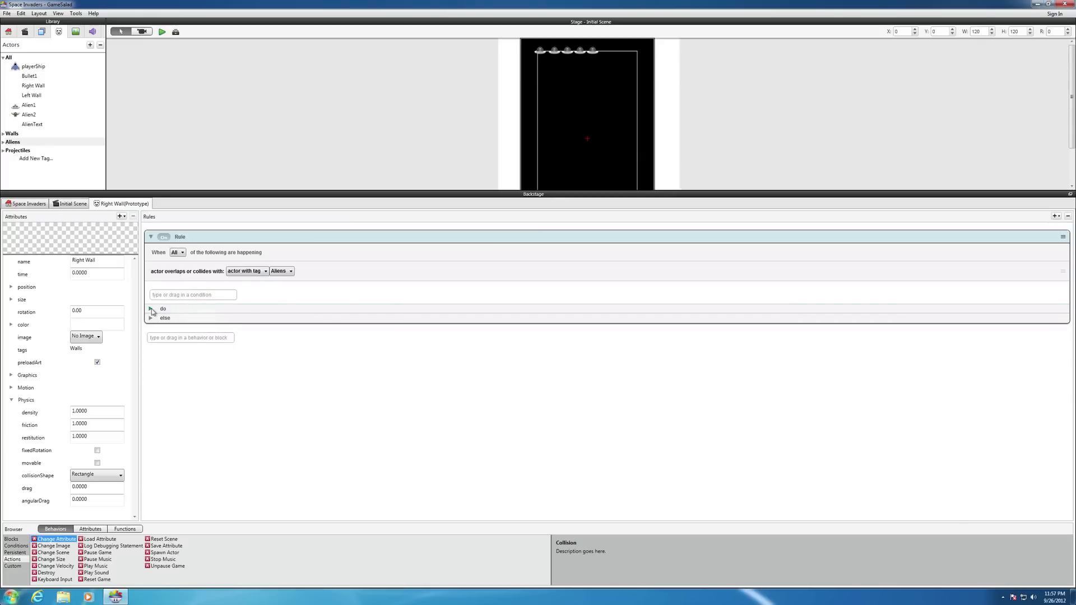
left_click(150, 309)
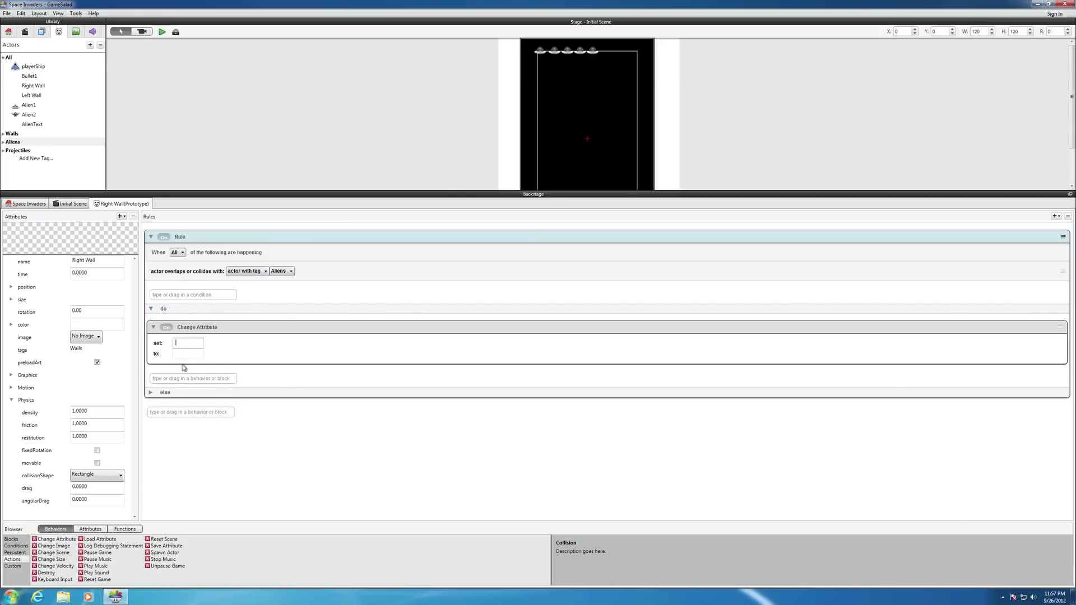
Configure the rule's Change Attribute action to set game.MoveDirection to 0.
left_click(81, 532)
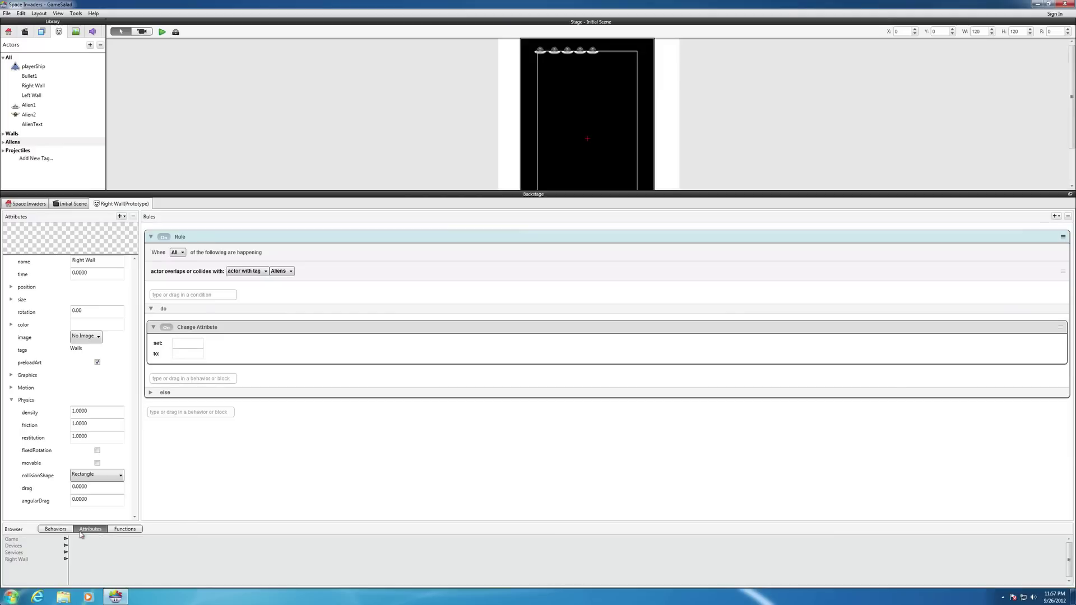
left_click(25, 540)
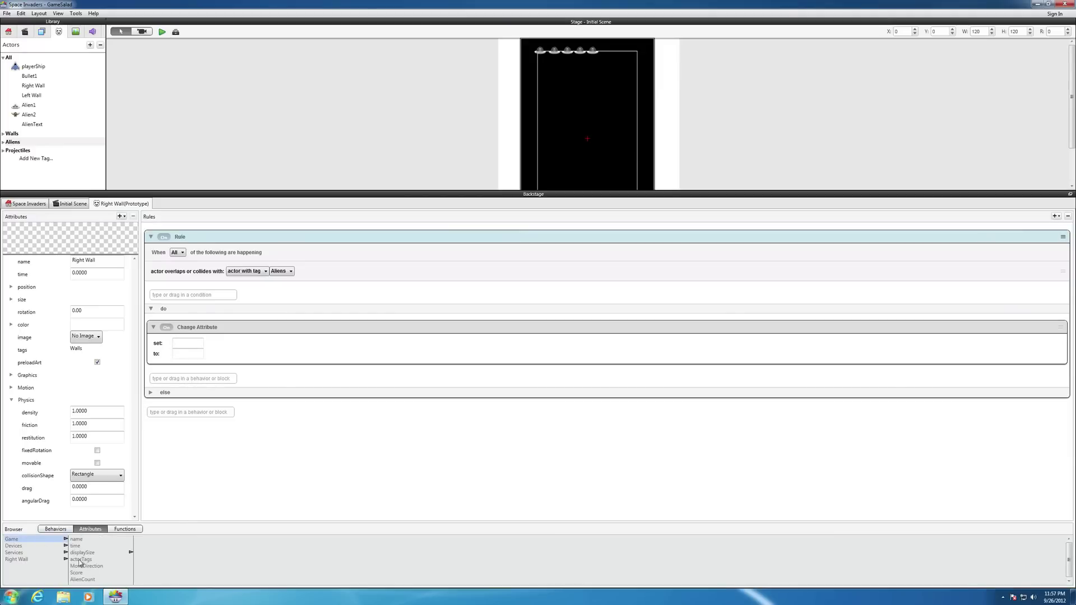
double_click(86, 567)
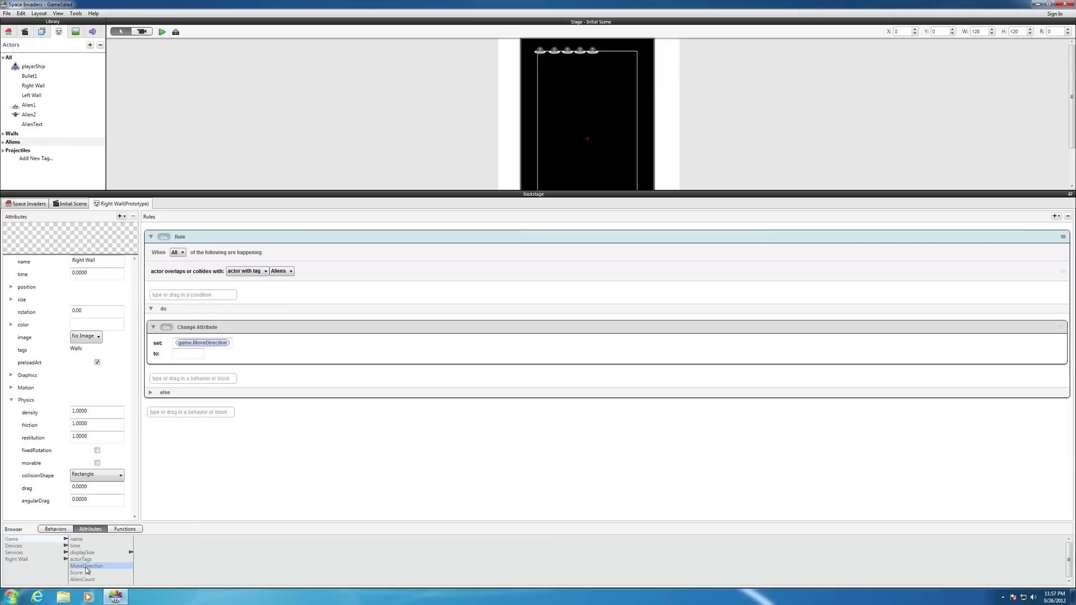
left_click(181, 353)
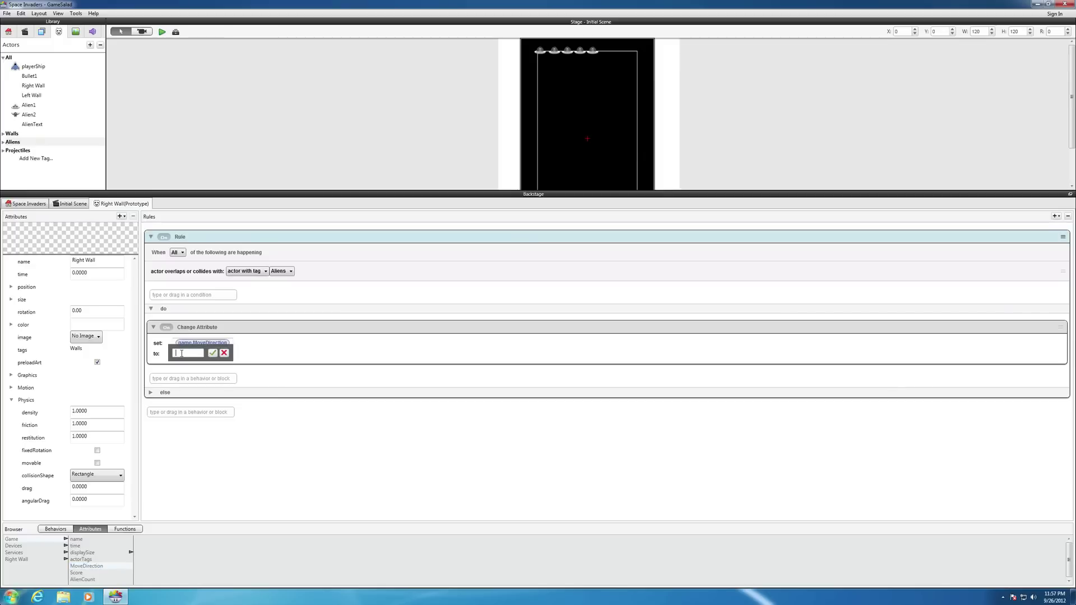
type("0")
left_click(215, 353)
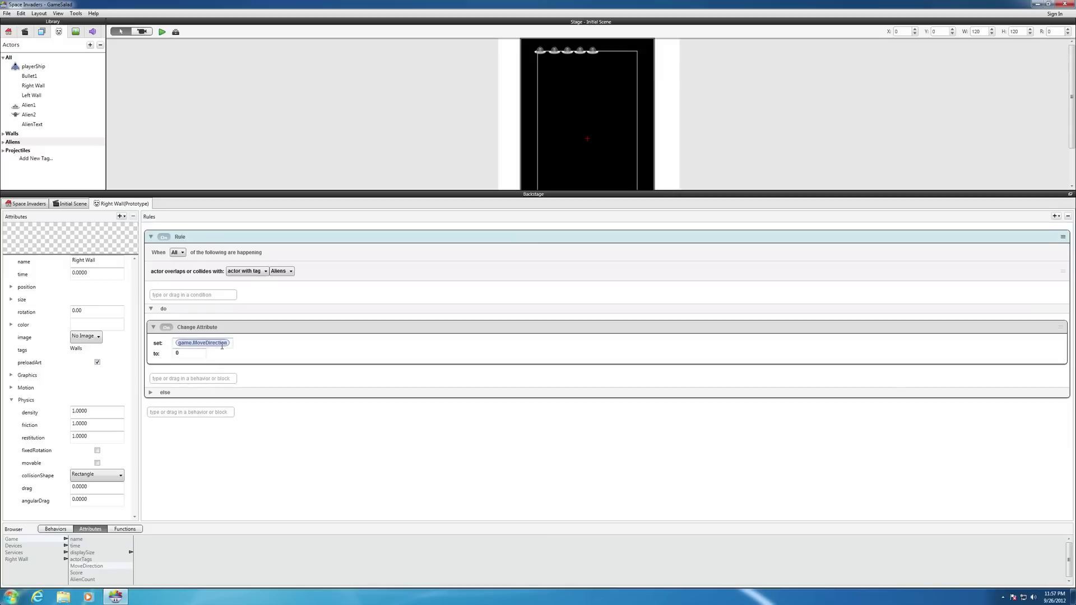
Review the game-level attributes, including MoveDirection, and return to the Right Wall prototype's expanded rule actions.
left_click(32, 206)
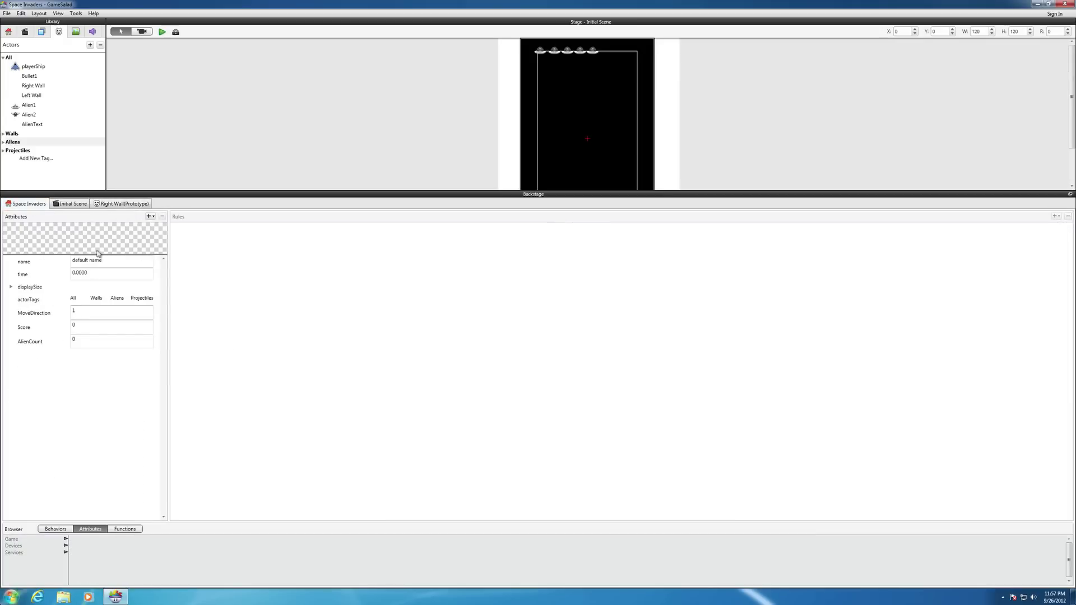
left_click(113, 205)
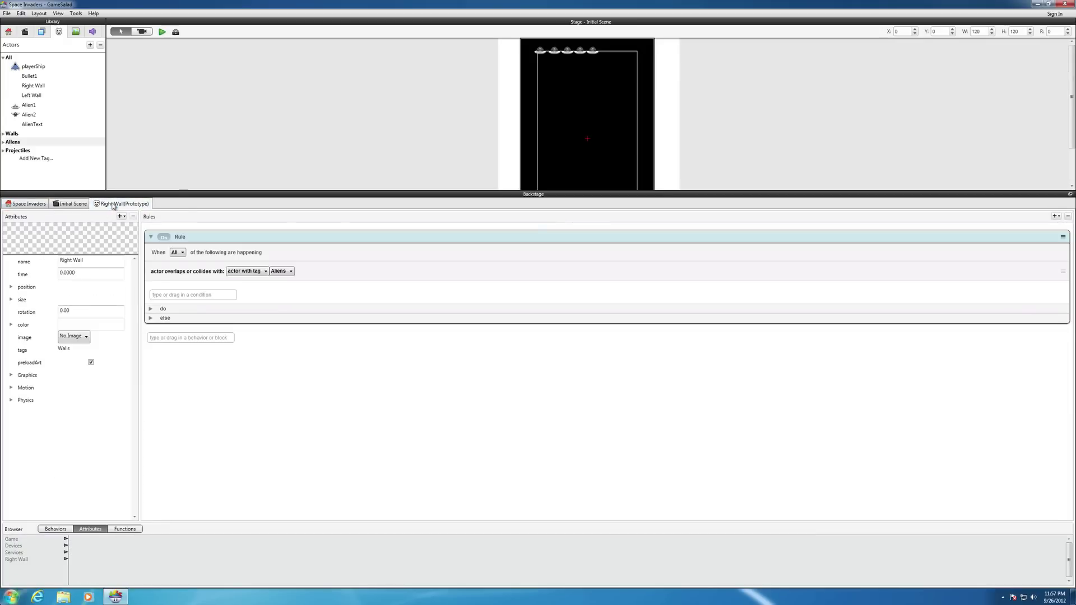
left_click(151, 309)
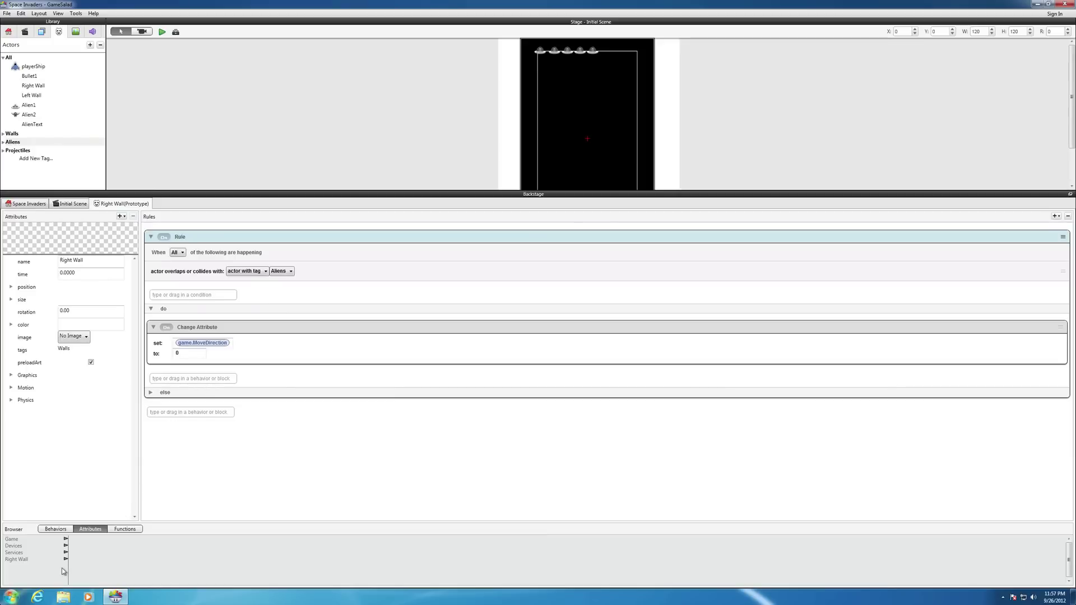
Add a Timer block below the collision rule on the Right Wall prototype.
left_click(52, 531)
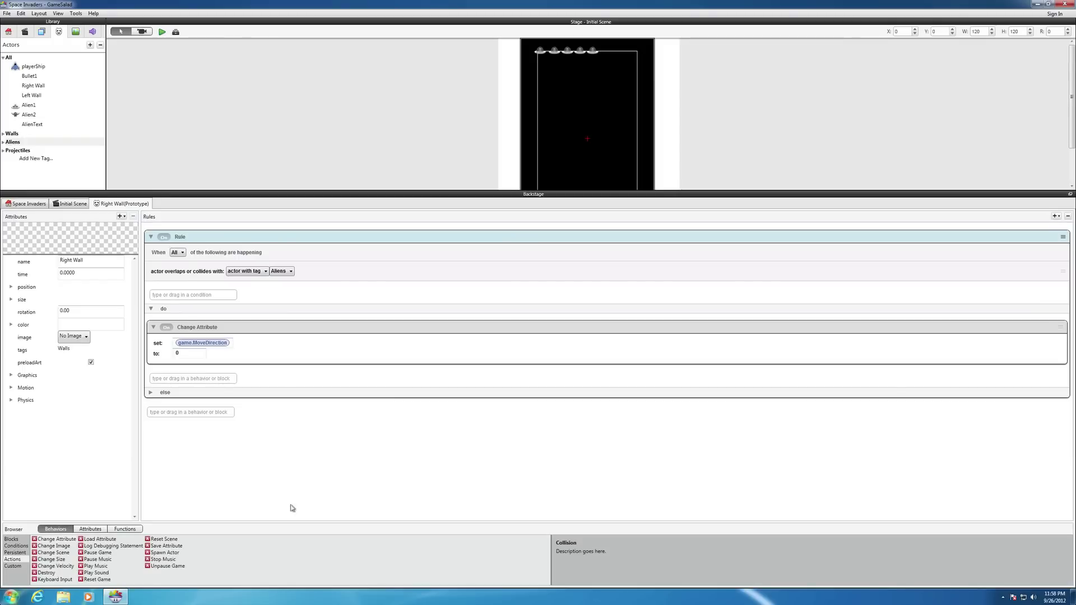
left_click(15, 540)
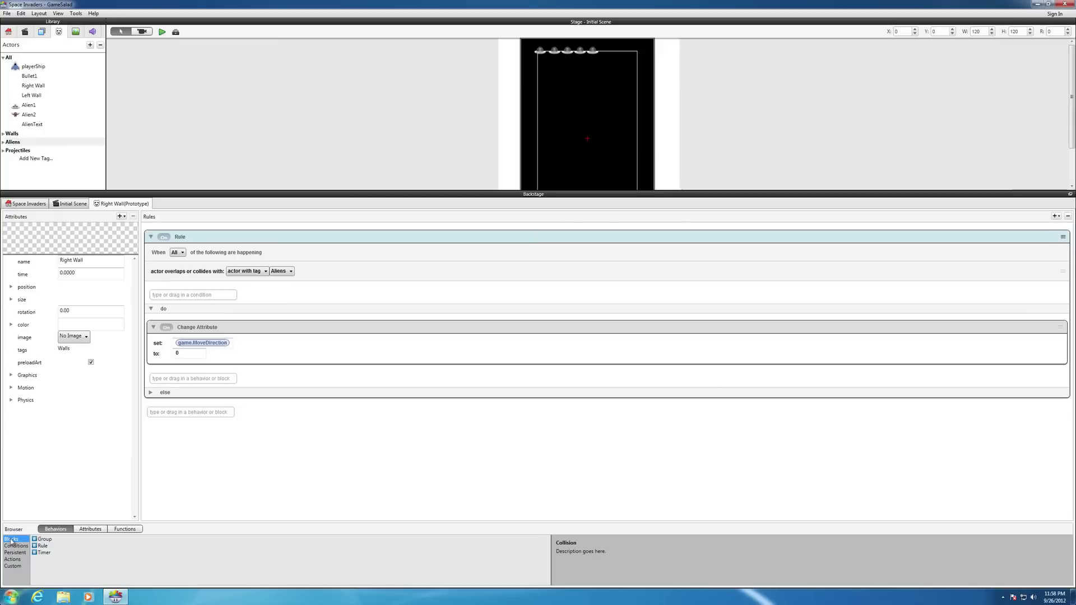
left_click_drag(37, 553, 176, 414)
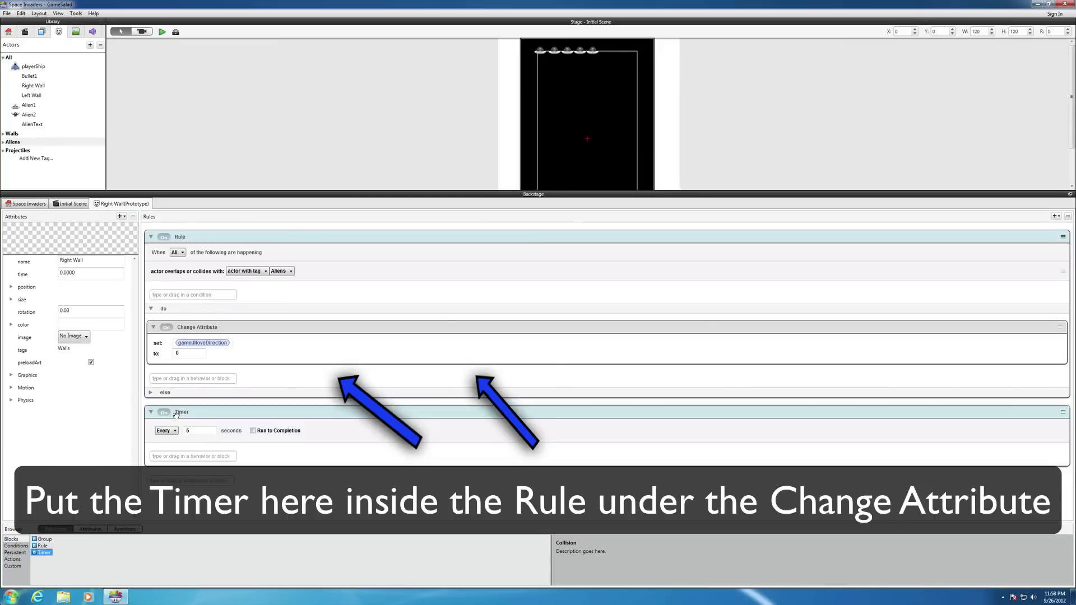
Configure the Timer to fire After 0.8 seconds.
left_click(175, 431)
left_click(173, 448)
left_click(193, 431)
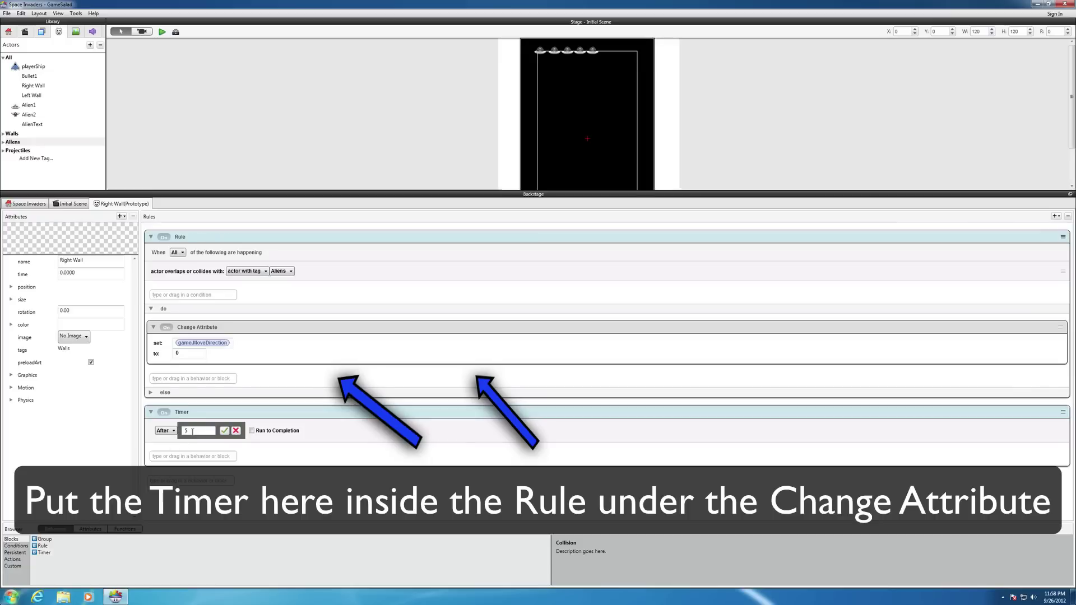
left_click_drag(193, 432, 187, 431)
key("BackSpace")
type("8")
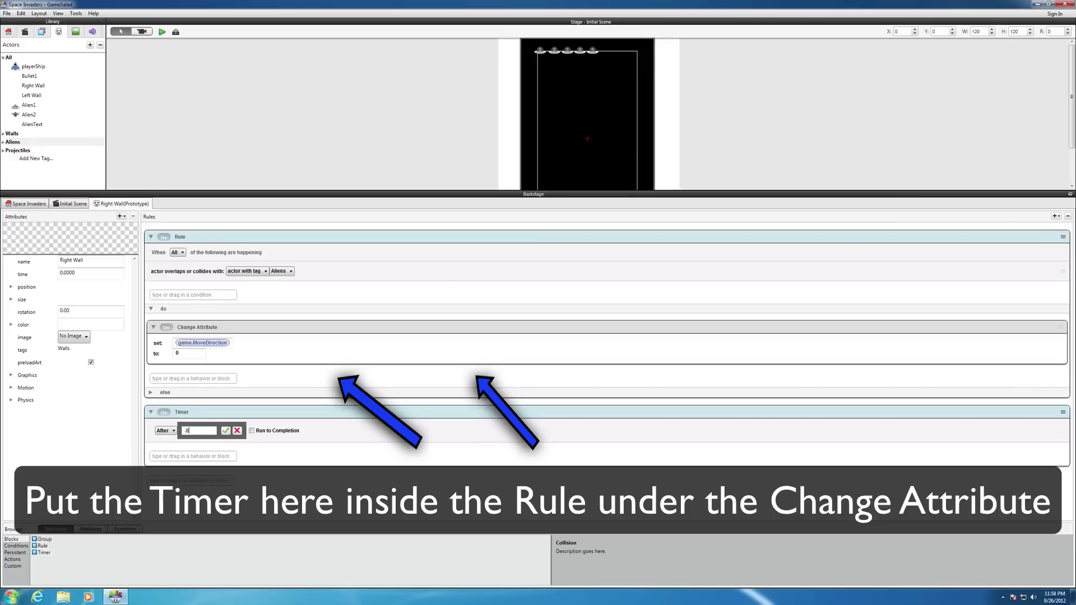
left_click(224, 432)
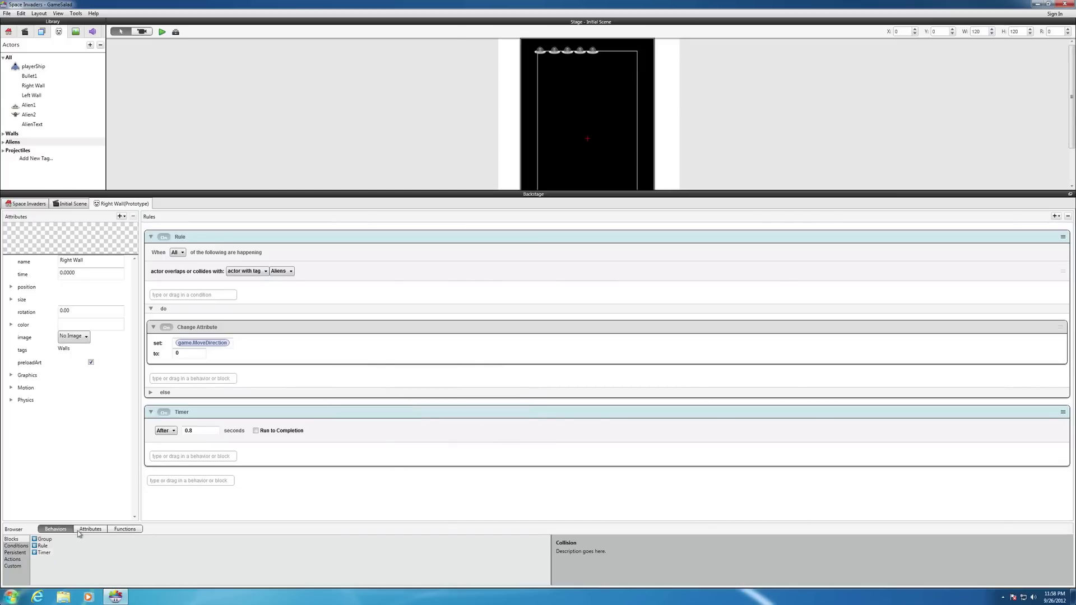
Add a Change Attribute action inside the Timer block.
left_click(22, 546)
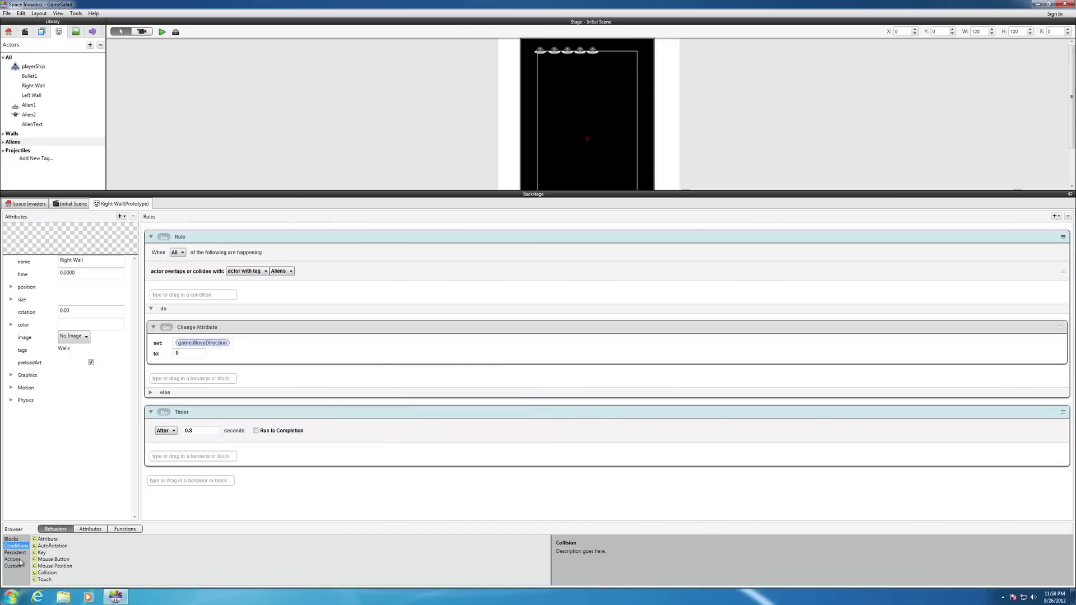
left_click(20, 560)
left_click(41, 541)
left_click_drag(40, 541, 171, 456)
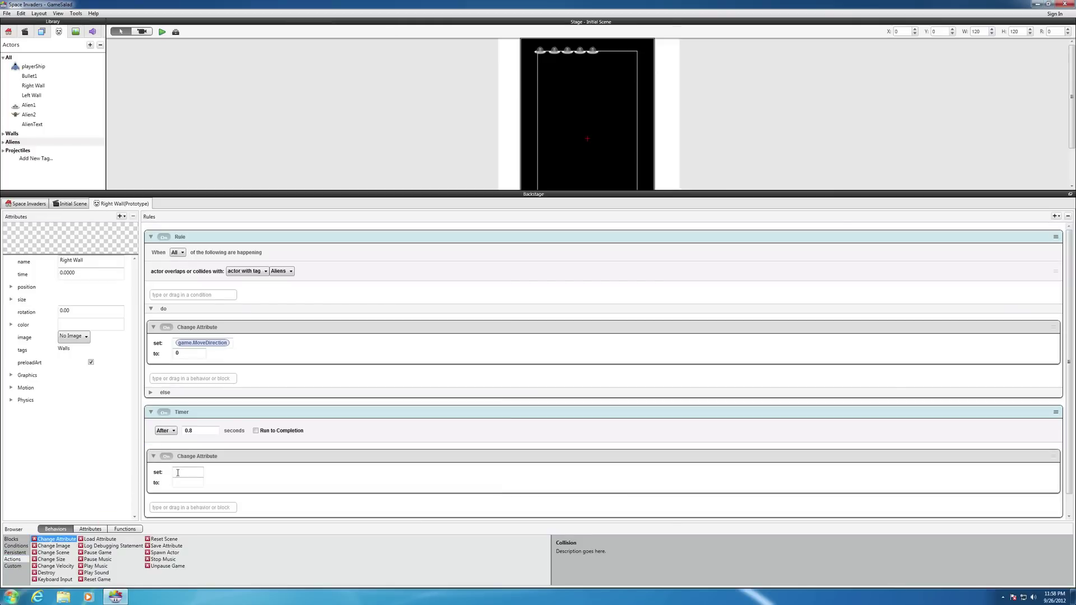
Configure the Timer's Change Attribute action to set game.MoveDirection to -1.
left_click(178, 473)
left_click(94, 529)
left_click(25, 540)
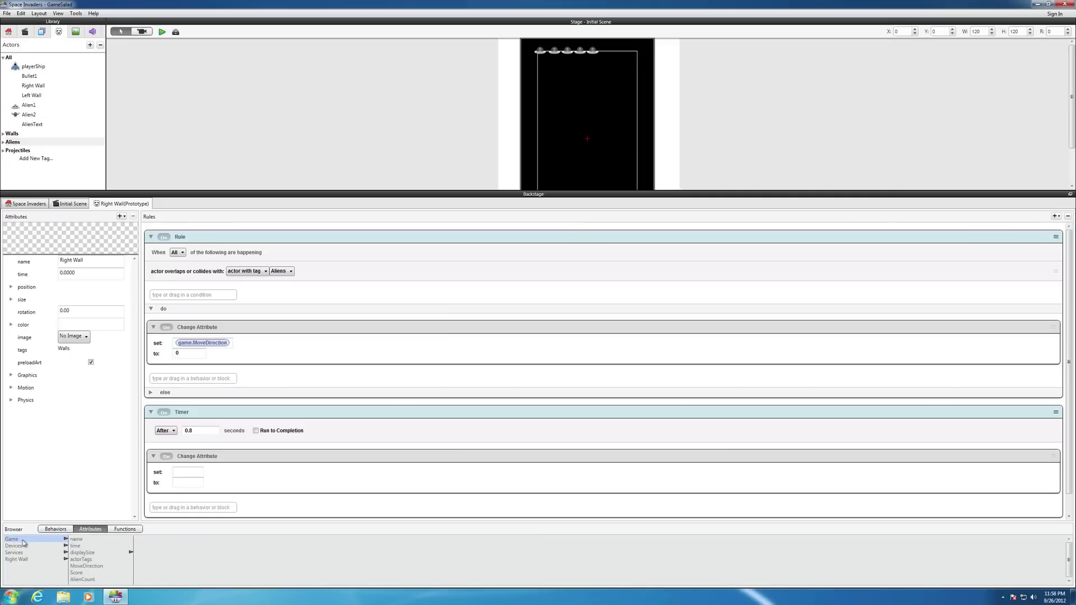
double_click(88, 566)
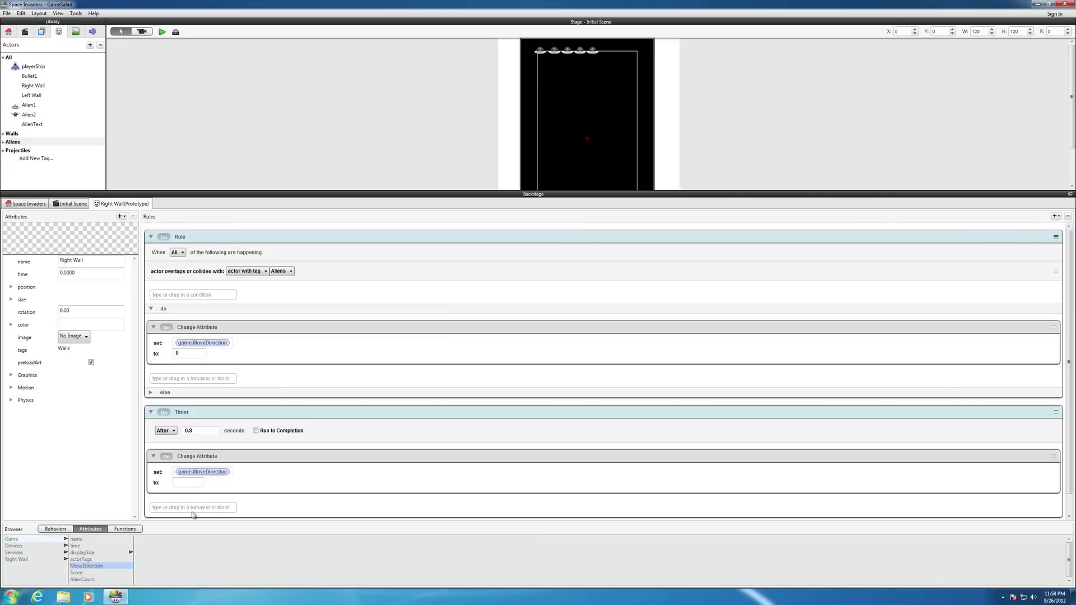
left_click(189, 484)
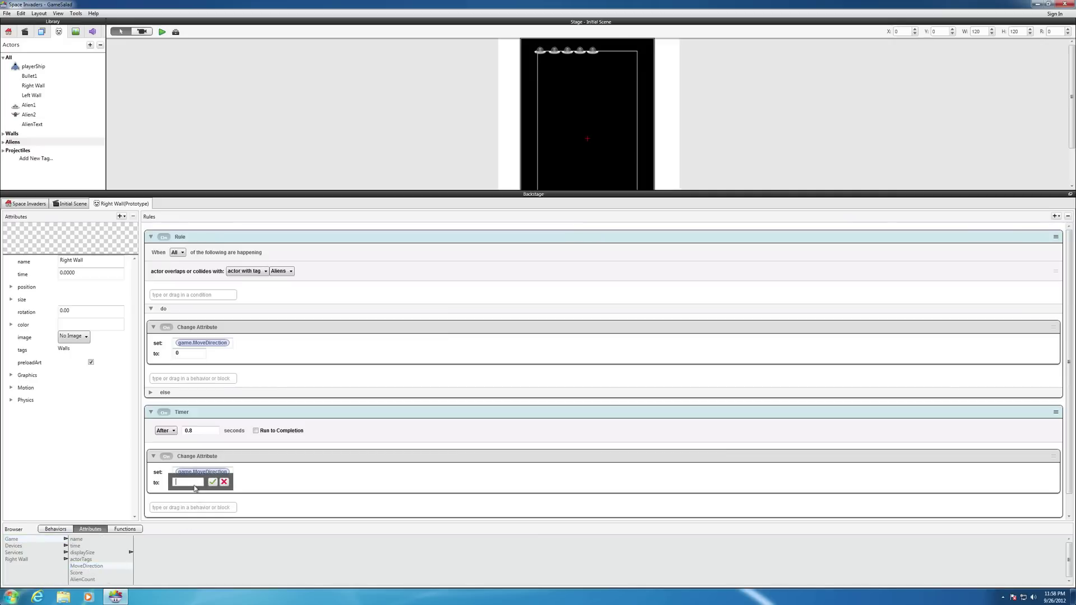
type("-1")
left_click(216, 484)
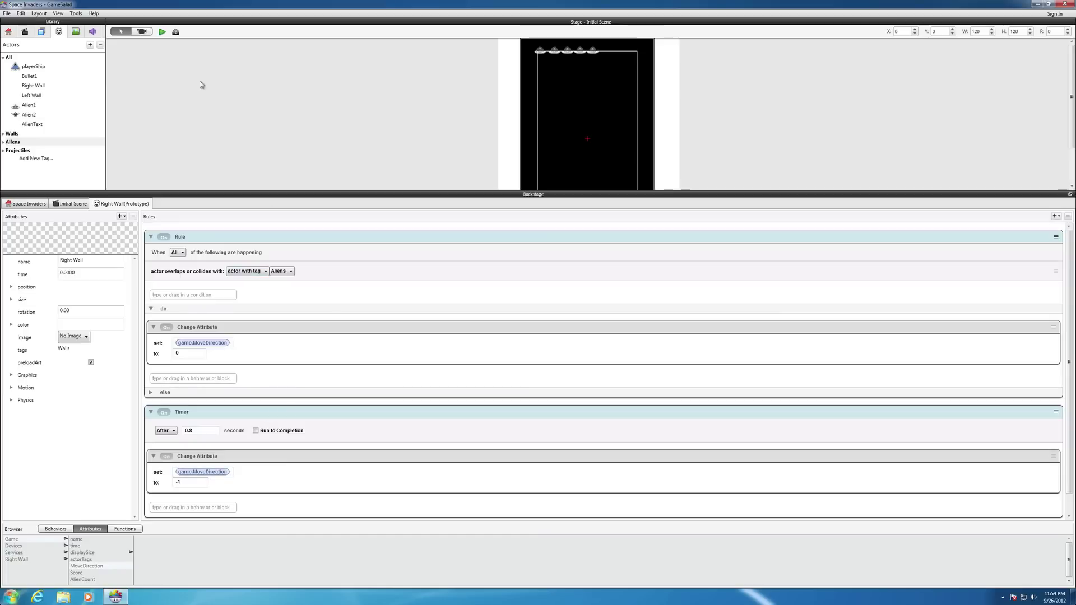
Preview the game to watch how the aliens behave at the right wall, and return to the editor.
left_click(161, 31)
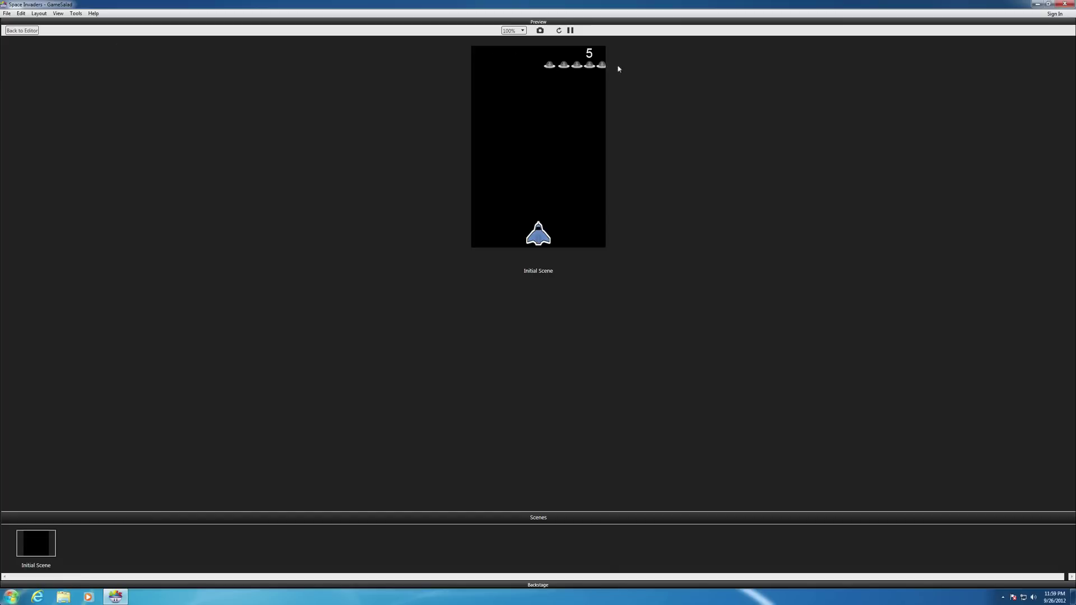
left_click(19, 32)
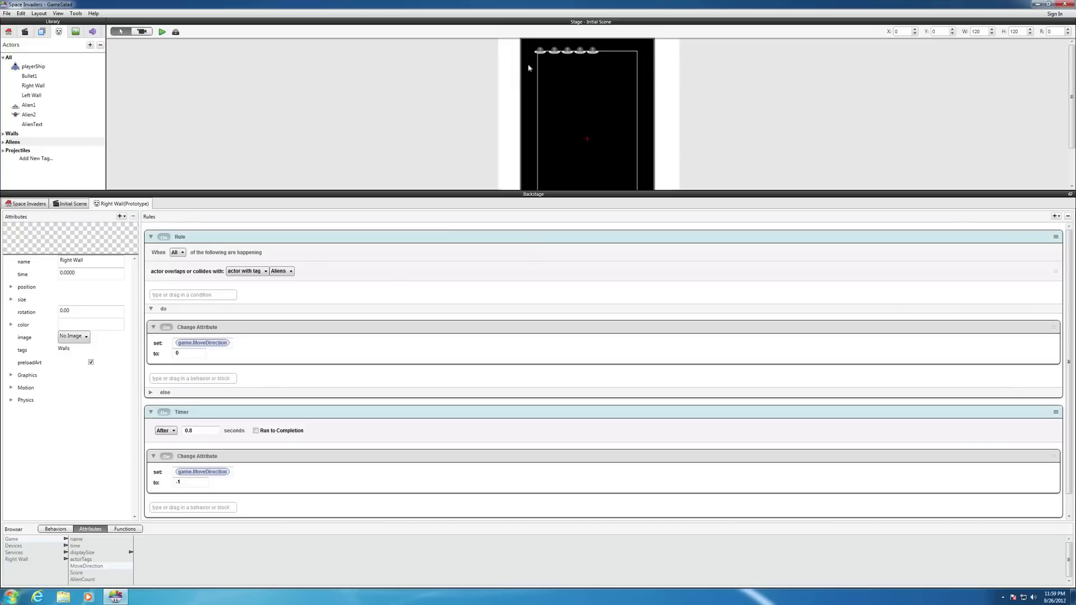
Nudge the Right Wall instance in the scene closer to the play area and test the alien movement in a preview.
double_click(674, 73)
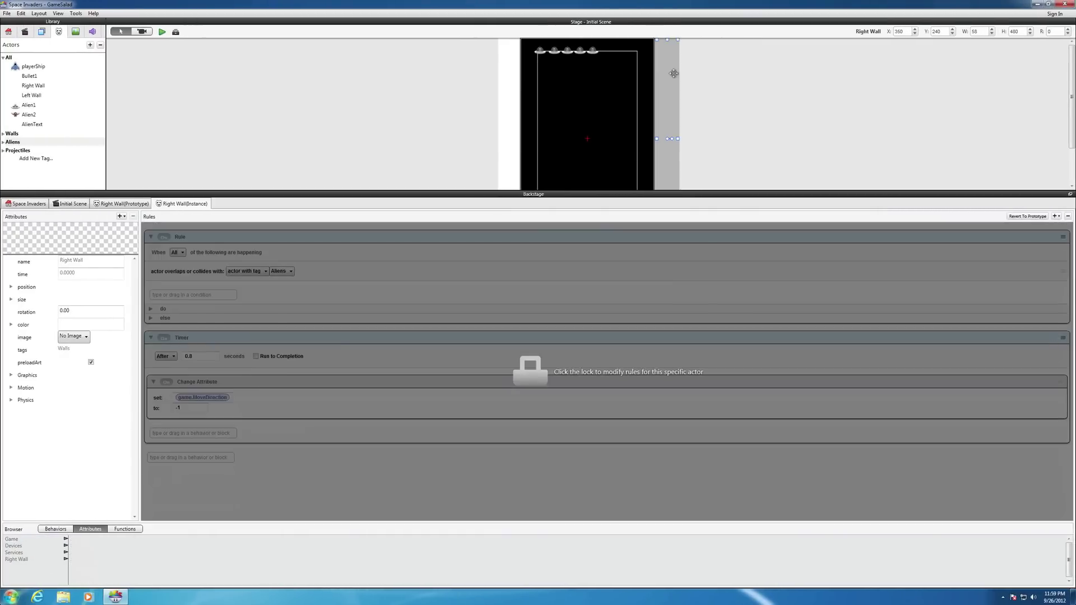
key("Left")
key("Right")
left_click(162, 32)
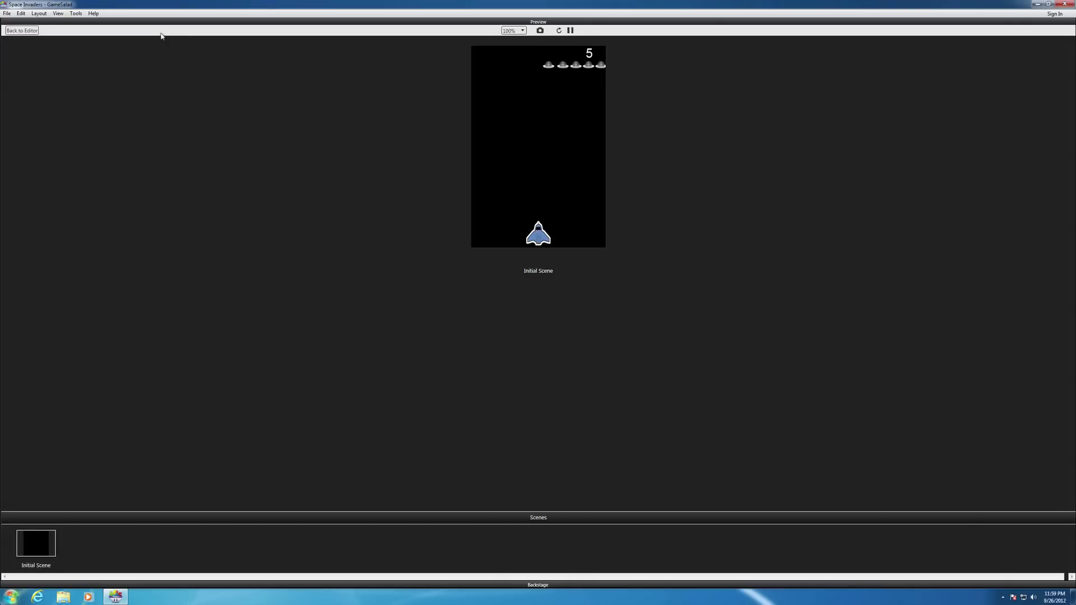
left_click(21, 30)
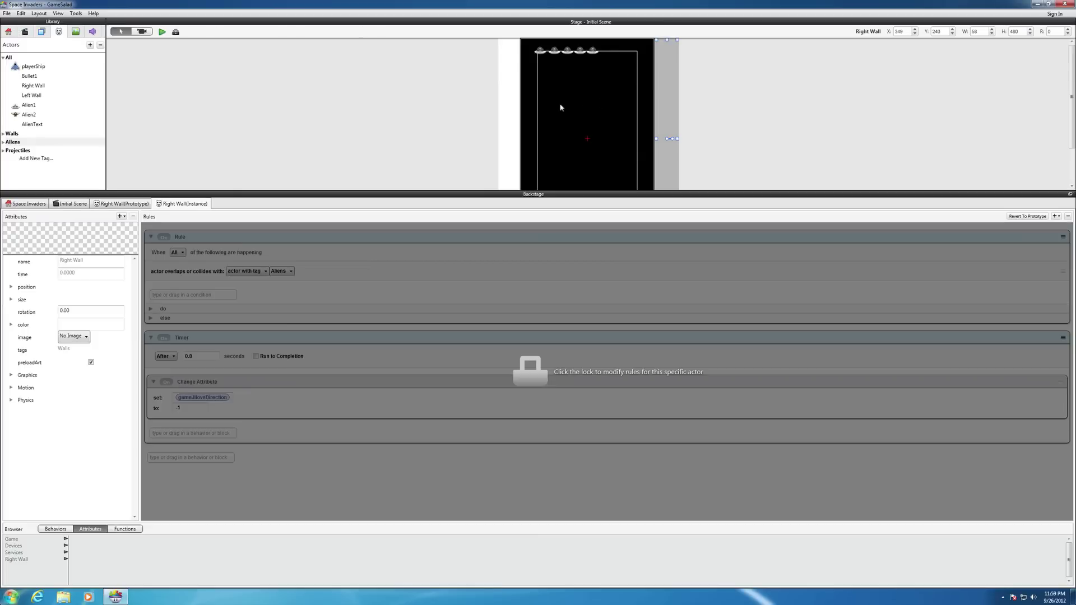
Shift the Right Wall instance slightly further toward the play area and preview the game again.
left_click_drag(677, 98, 676, 98)
left_click(162, 32)
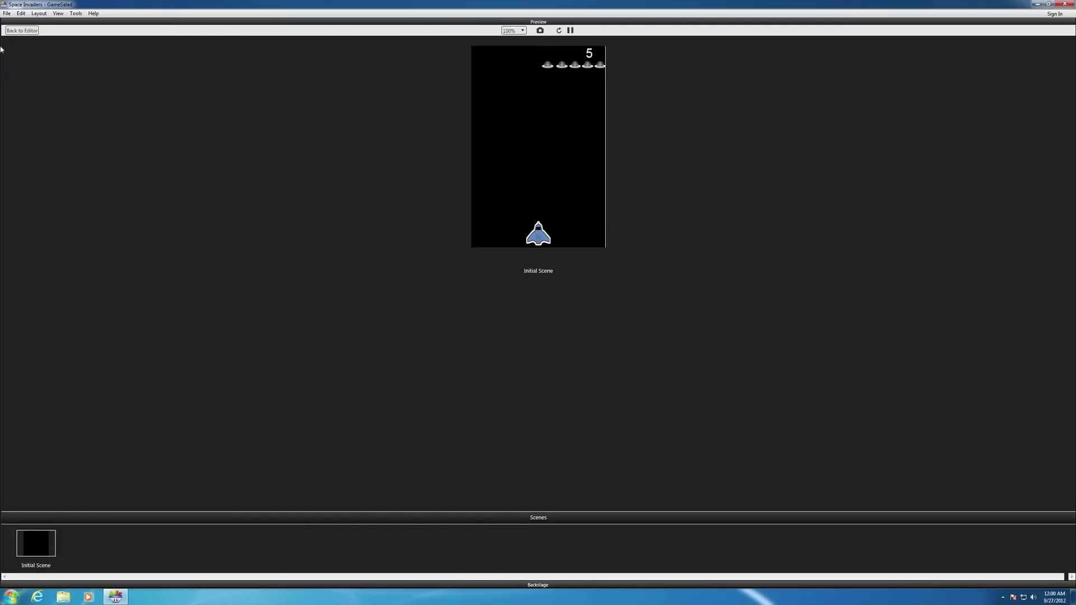
Shift the Right Wall instance slightly away from the play area to X 349 and check the alien movement in a preview.
left_click(35, 32)
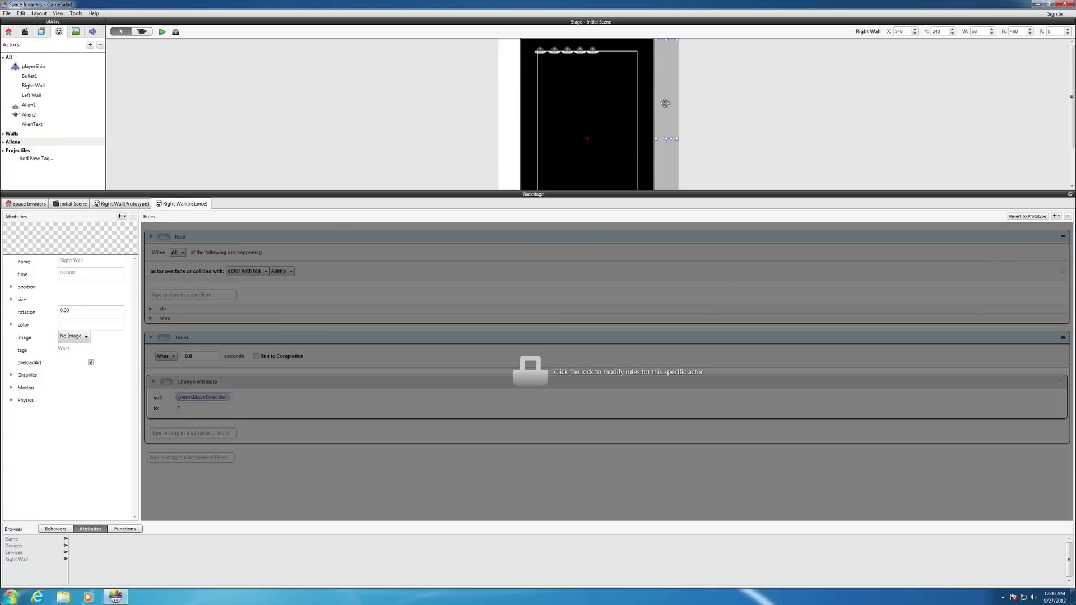
left_click_drag(664, 103, 665, 103)
left_click(162, 32)
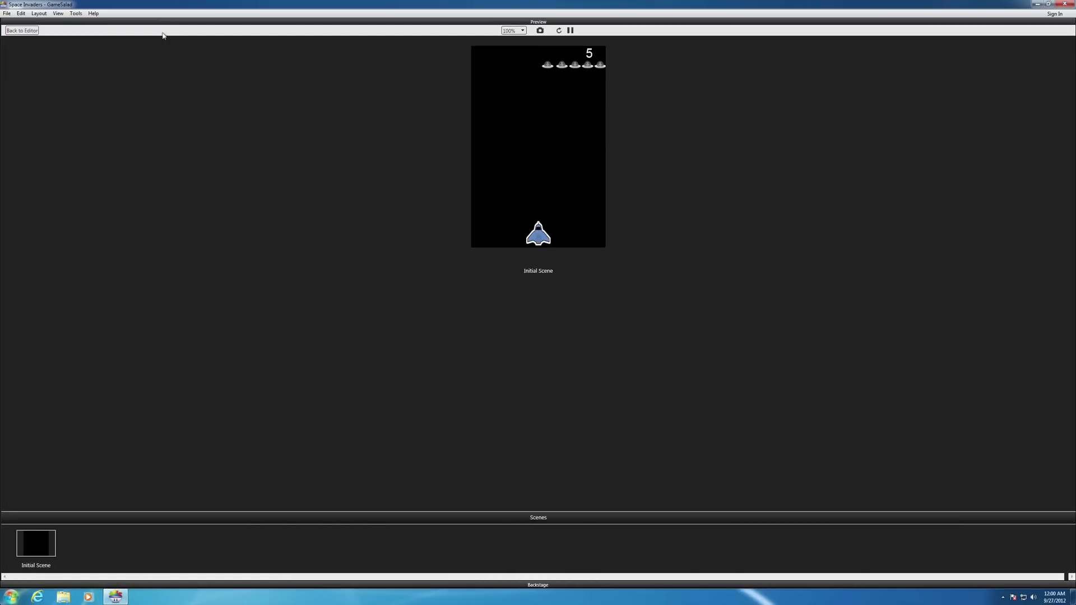
left_click(23, 31)
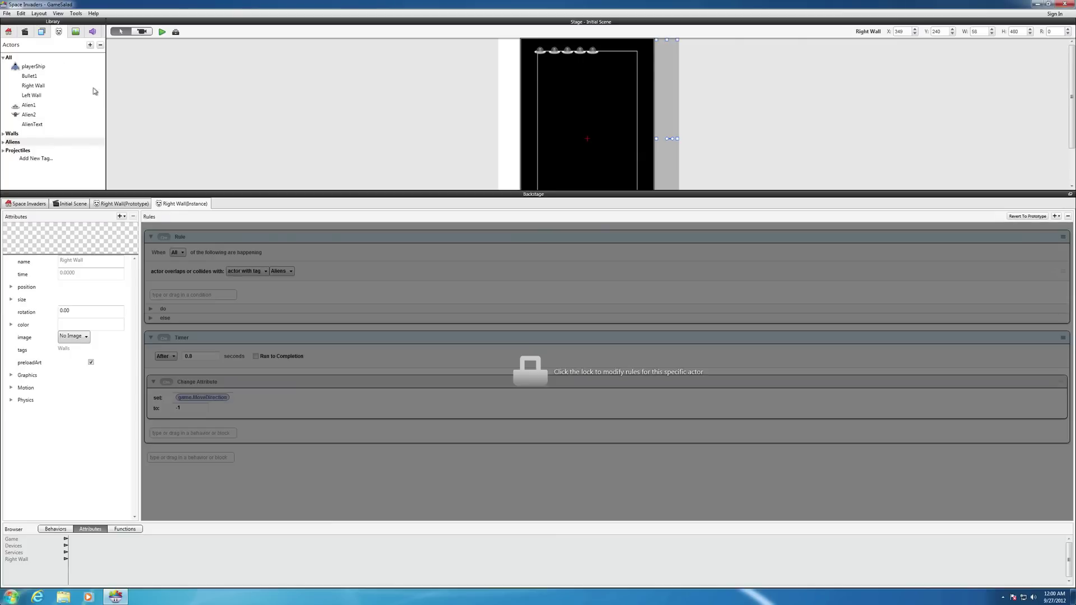
Set game.MoveDirection to 1 in the Change Attribute action inside the Left Wall prototype's Timer.
double_click(33, 88)
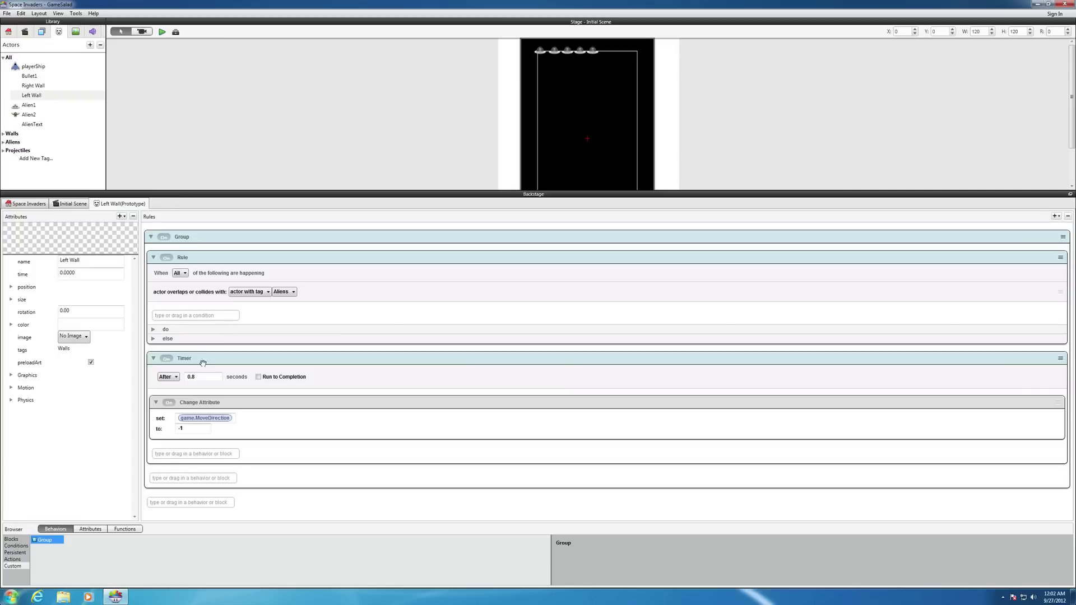
left_click(185, 429)
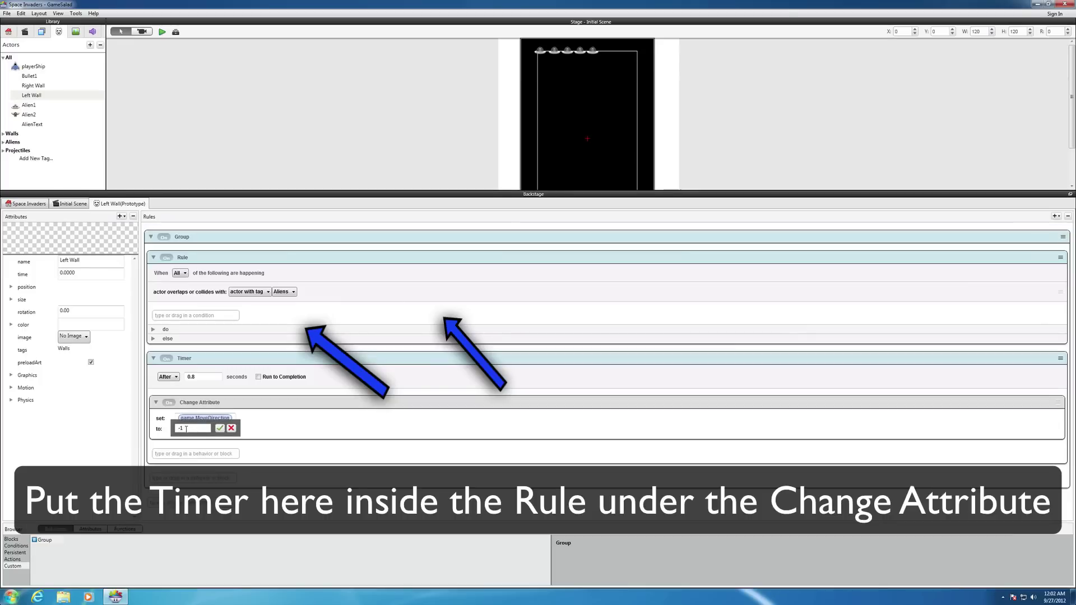
key("BackSpace")
left_click(218, 428)
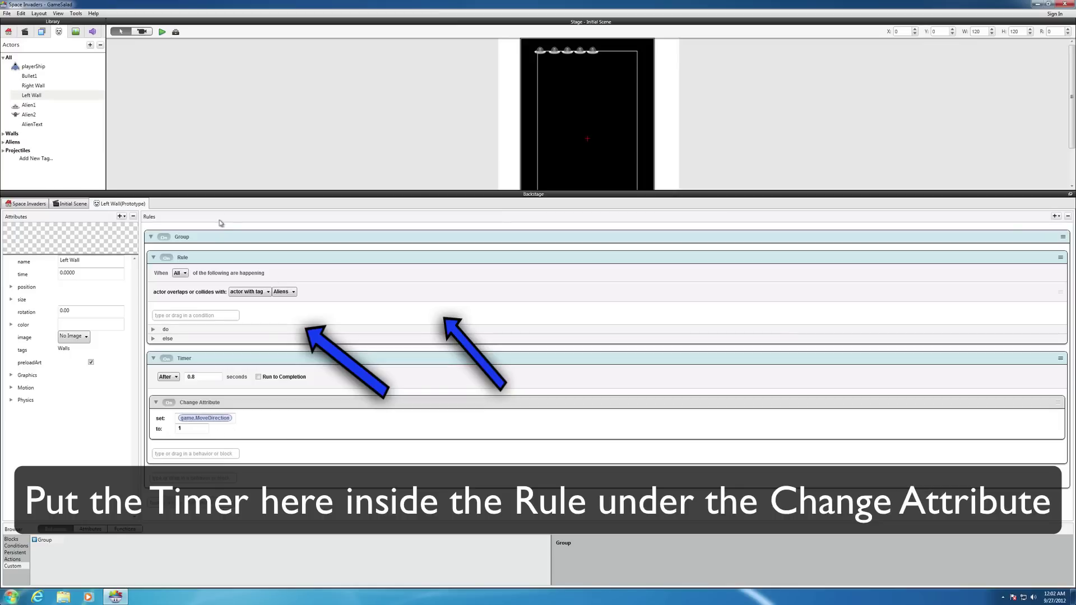
Preview the game and test it by steering the player ship both ways while shooting at the moving aliens.
left_click(162, 32)
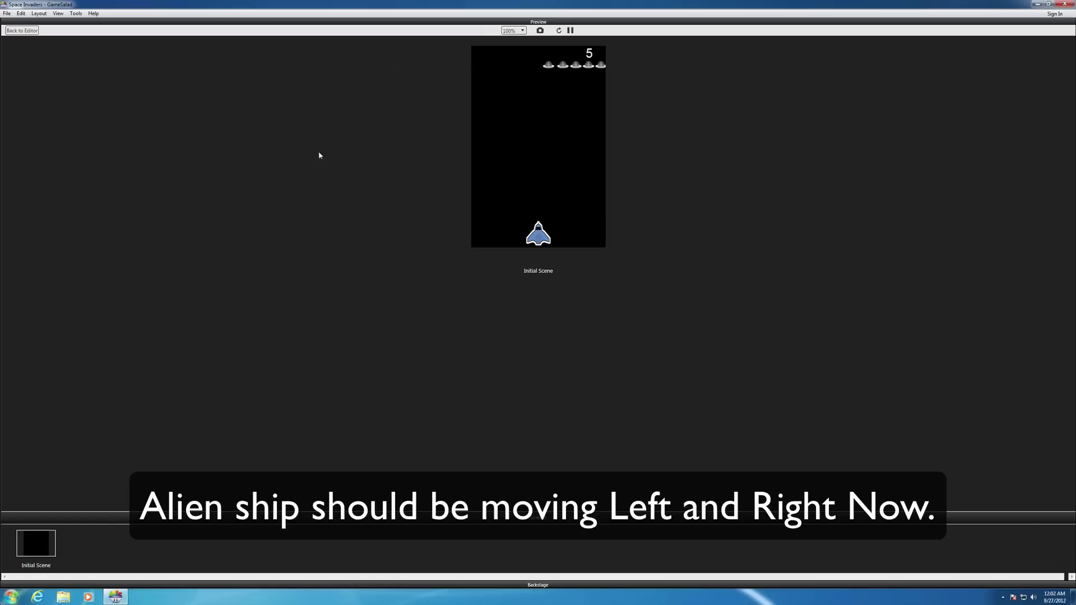
key("Right")
key("space")
key("space")
key("space")
key("space")
key("space")
key("Left")
key("space")
key("space")
key("Left")
key("space")
key("space")
key("Right")
key("space")
key("space")
key("Right")
key("Left")
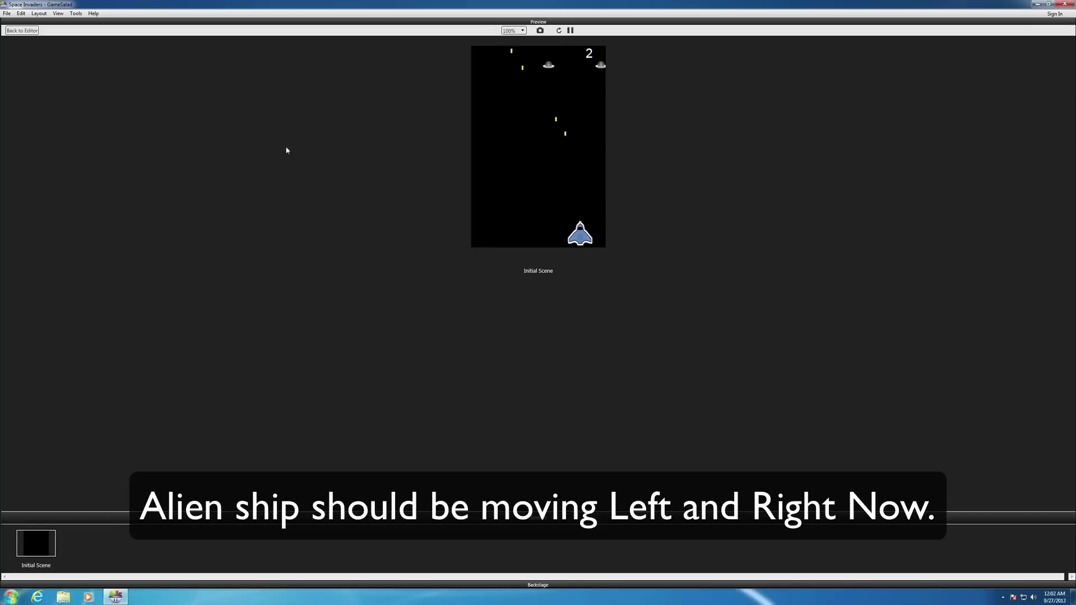